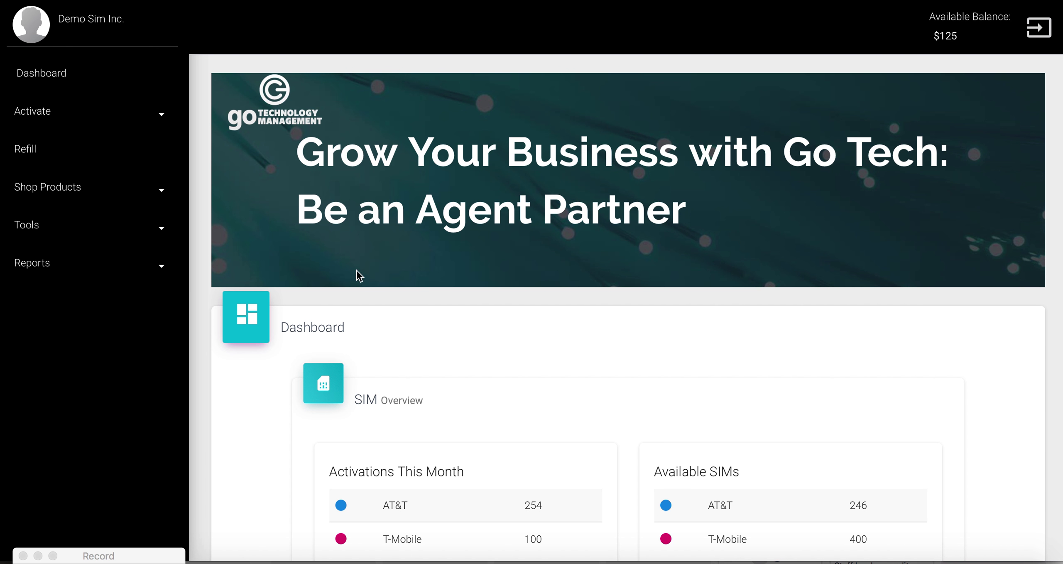
Step: Expand Shop Products in the sidebar to list SIM cards, phones, tablets and accessories
scroll(444, 348, down, 3)
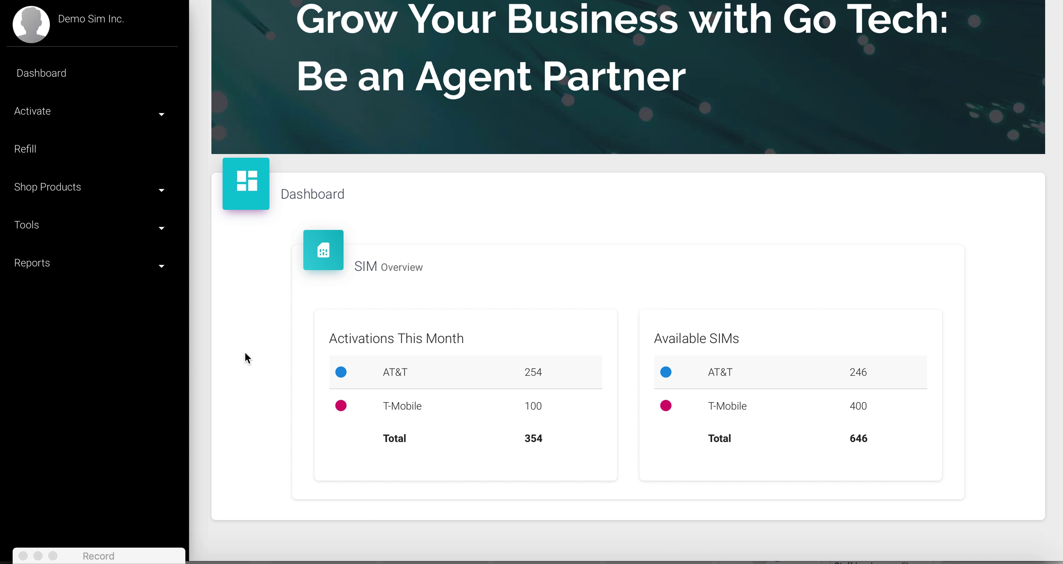
scroll(241, 340, up, 5)
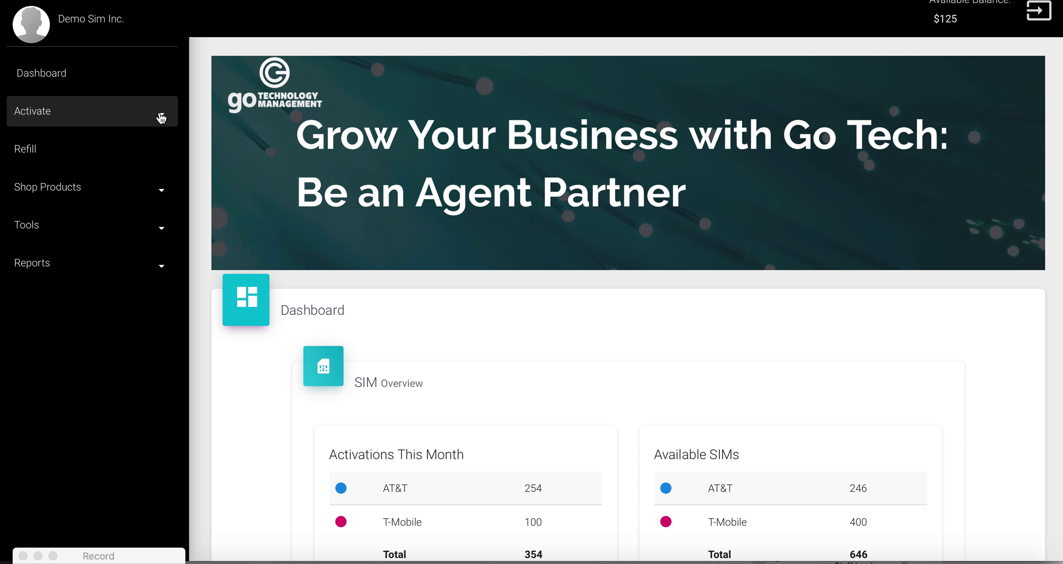
click(165, 119)
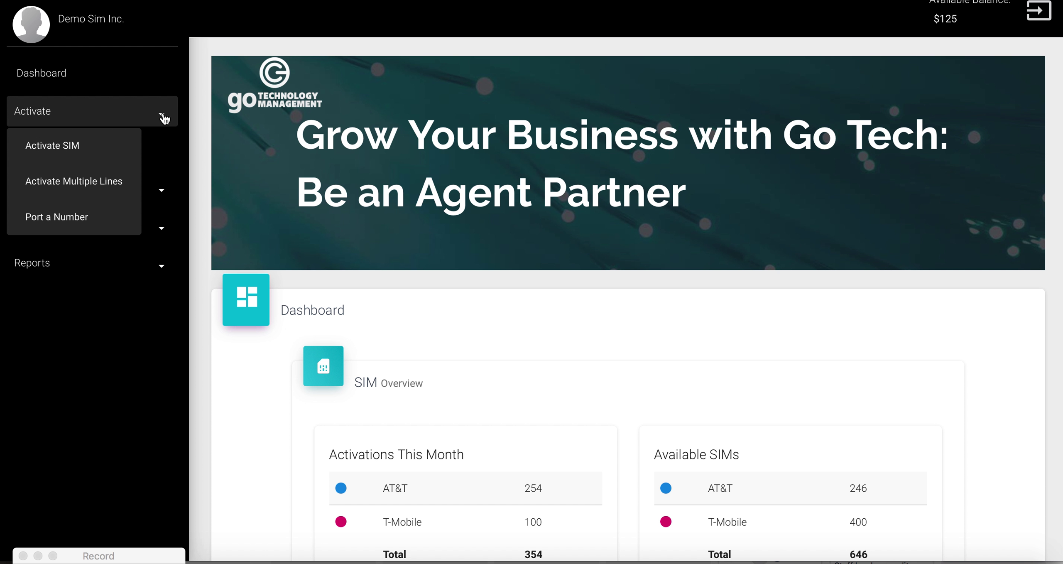
click(164, 118)
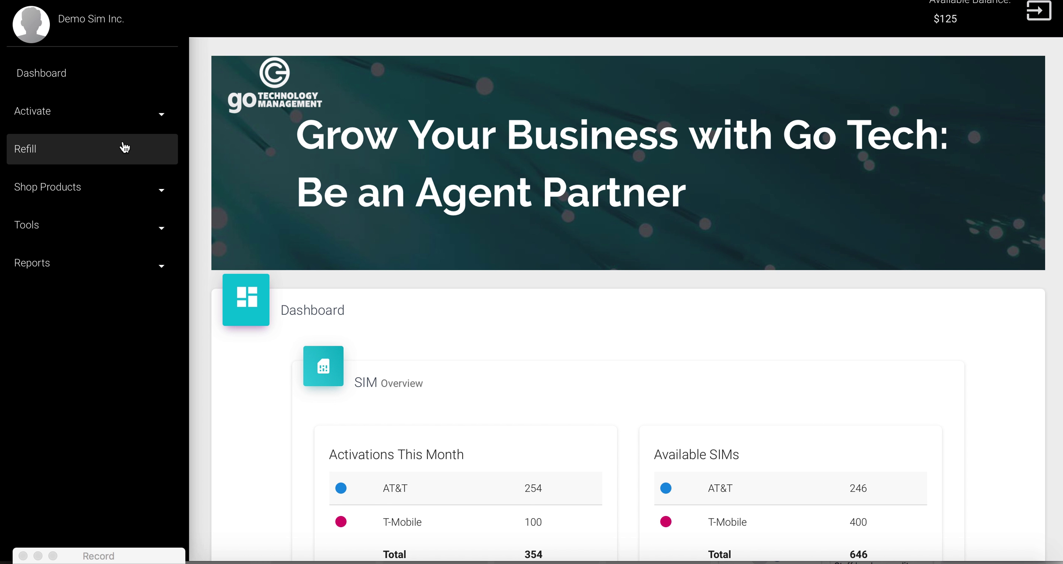
click(109, 195)
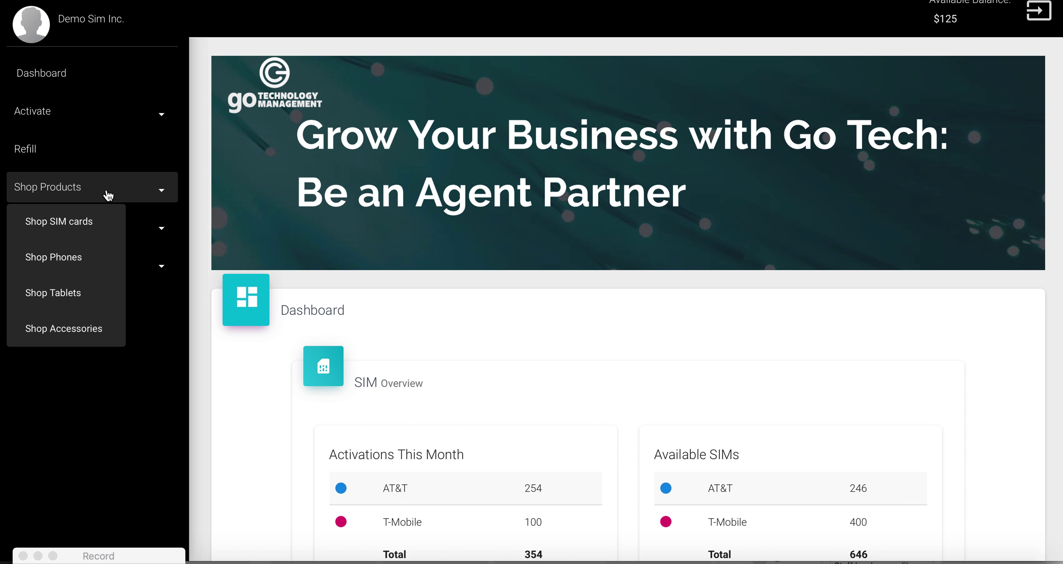
Step: Collapse Shop Products and expand Tools to list Dealer Account through Help
click(108, 195)
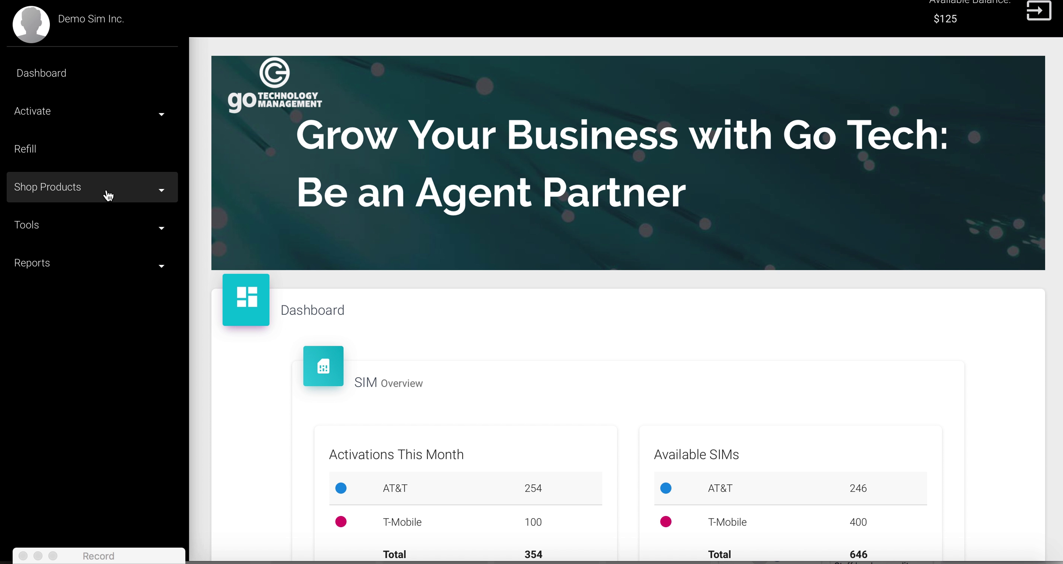
click(158, 227)
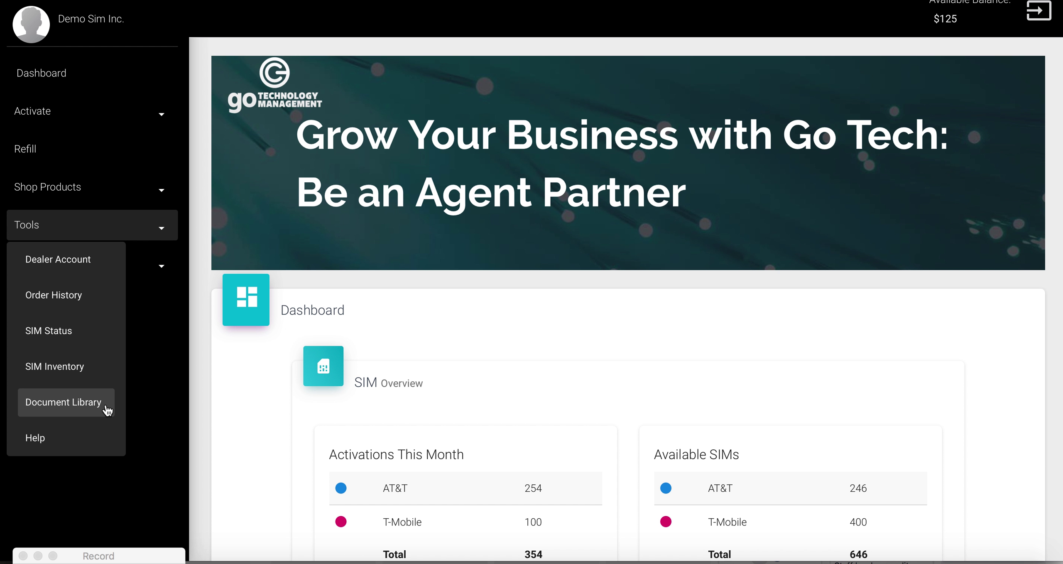
Step: Collapse Tools and Reports, then go to Activate > Activate SIM for AT&T and T-Mobile
click(167, 229)
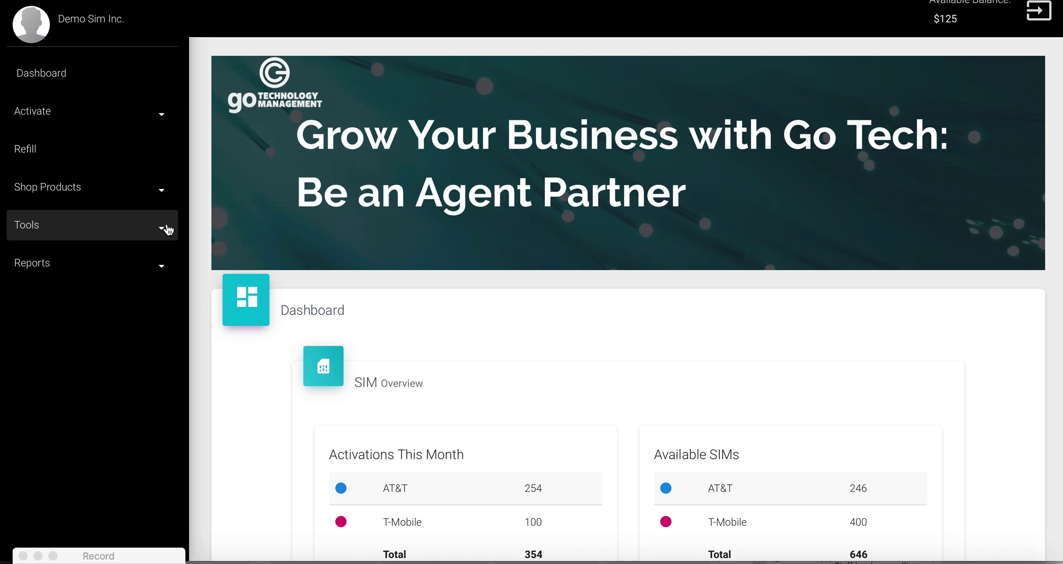
click(165, 265)
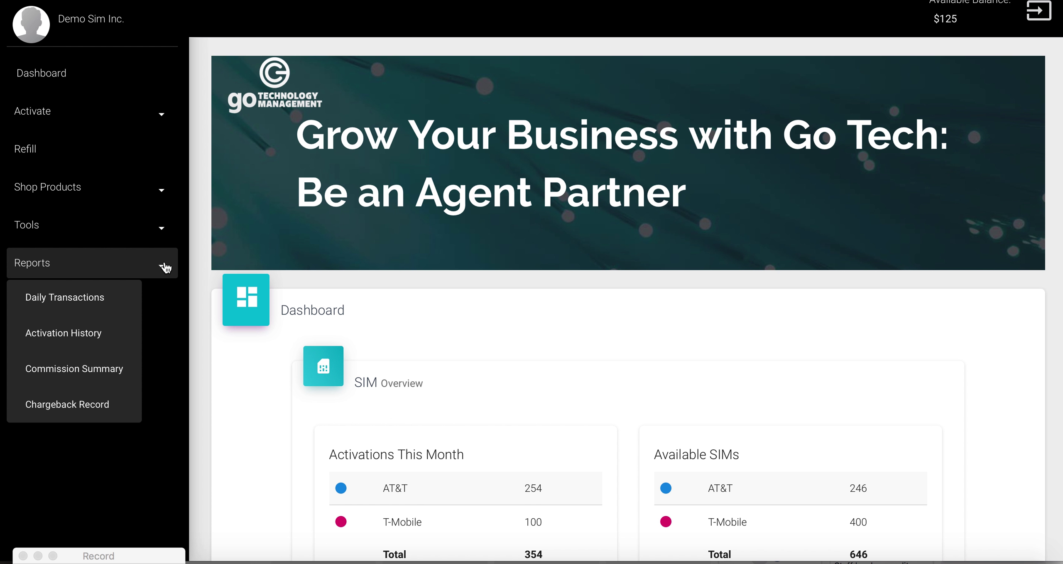
click(165, 268)
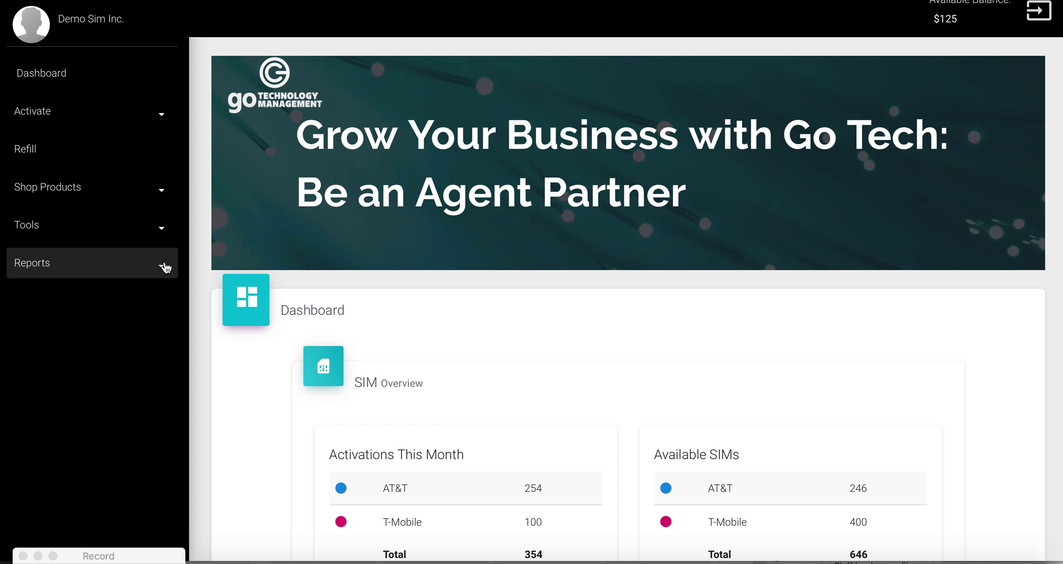
click(163, 121)
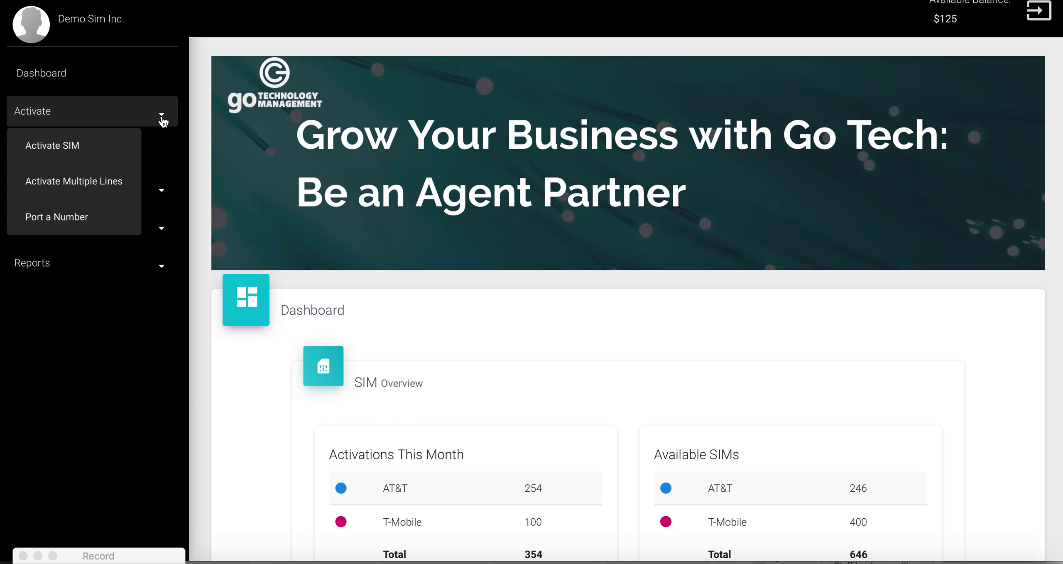
click(87, 149)
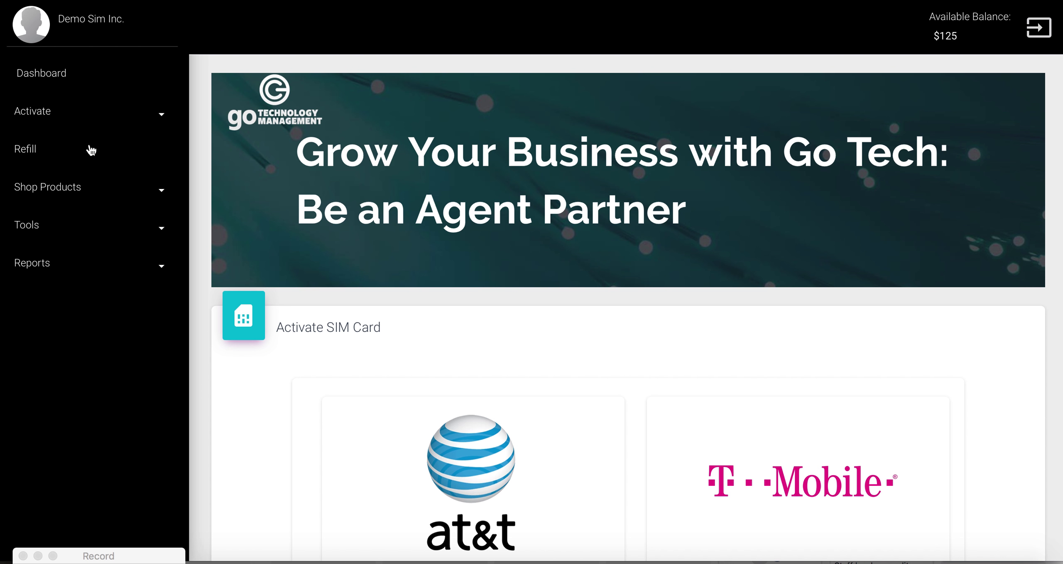
scroll(197, 199, down, 3)
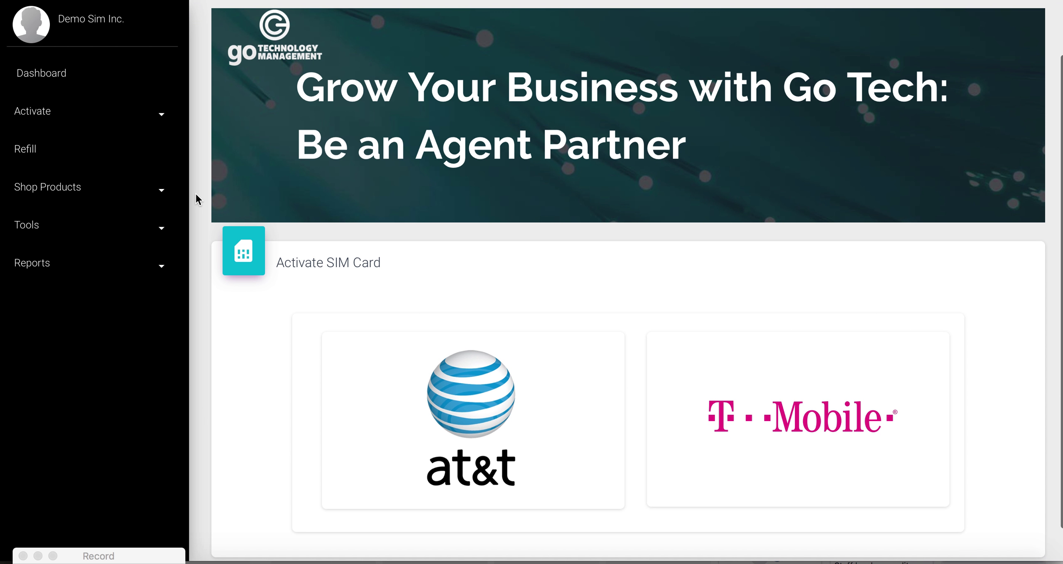
scroll(196, 196, down, 2)
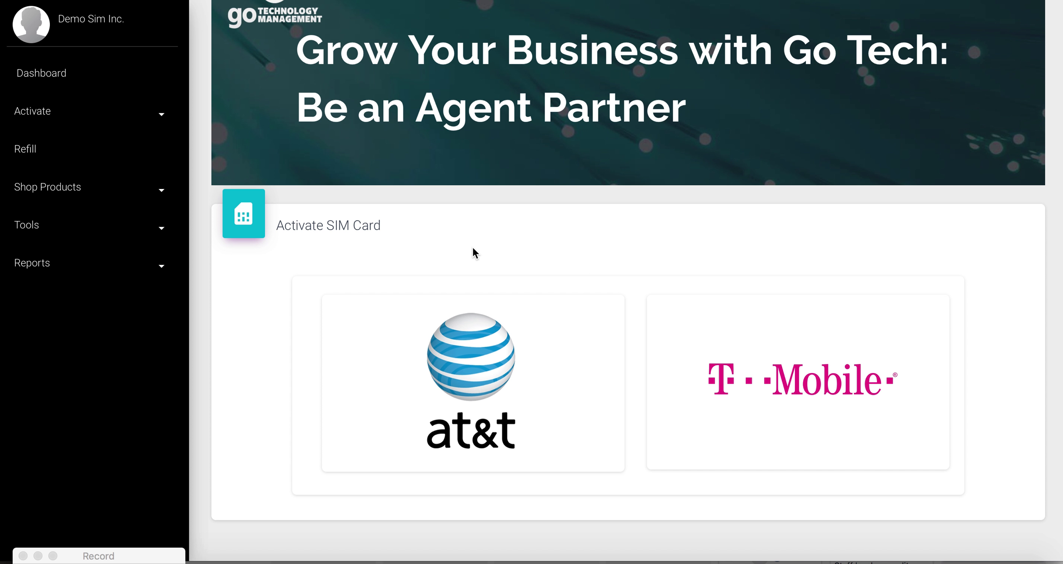
Step: Choose AT&T to show its $10, $20, $25 and $60 plan table
click(455, 394)
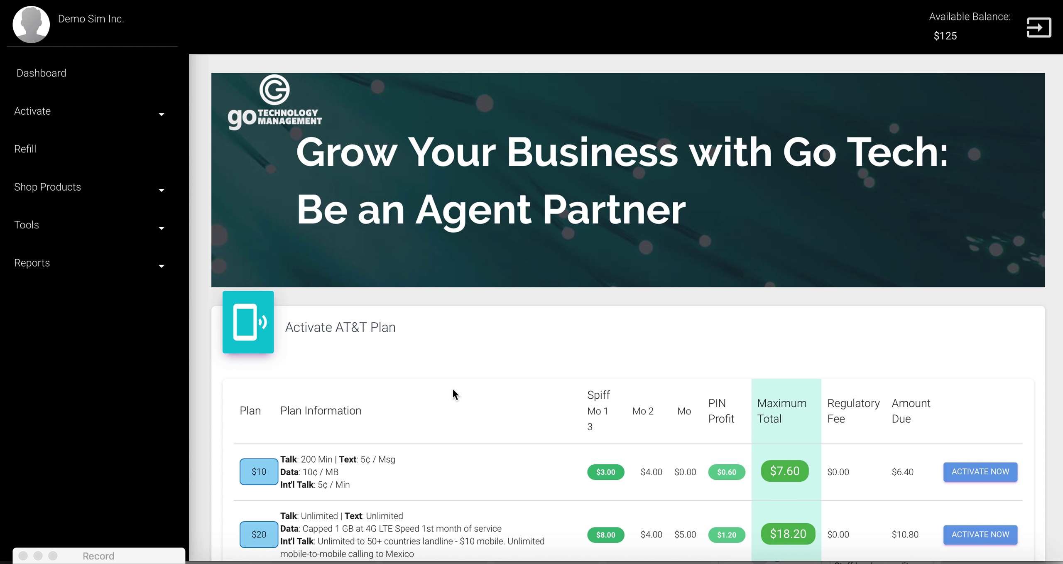
scroll(453, 388, down, 3)
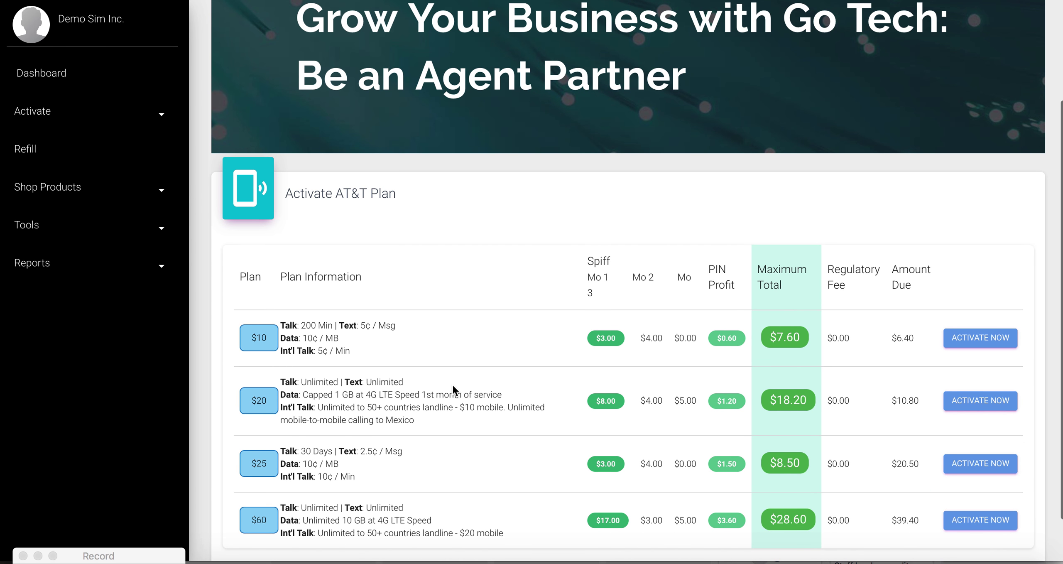
scroll(452, 385, down, 1)
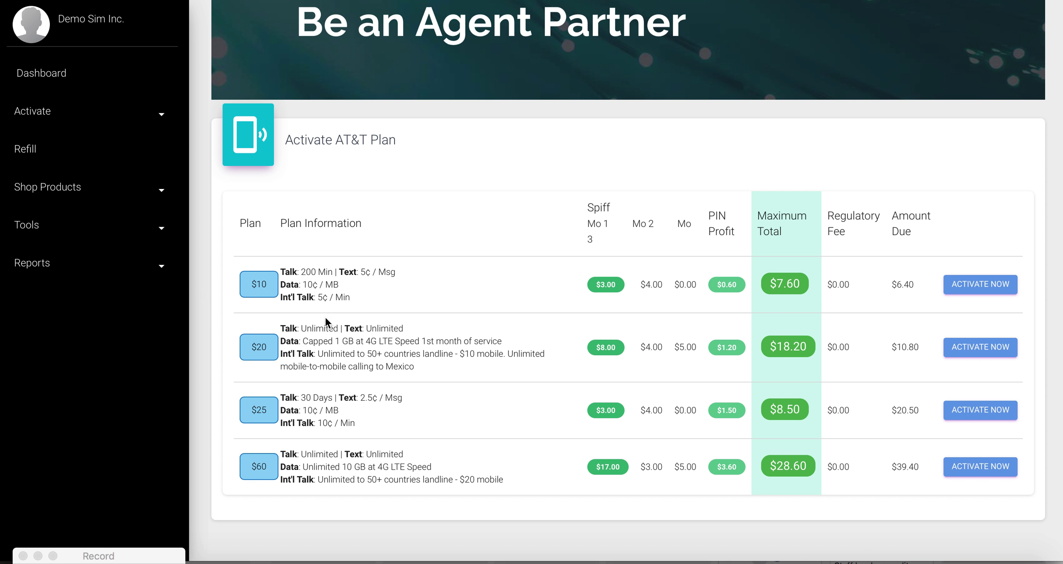
Step: Start the AT&T $10 plan activation and enter the customer's first and last name
click(982, 288)
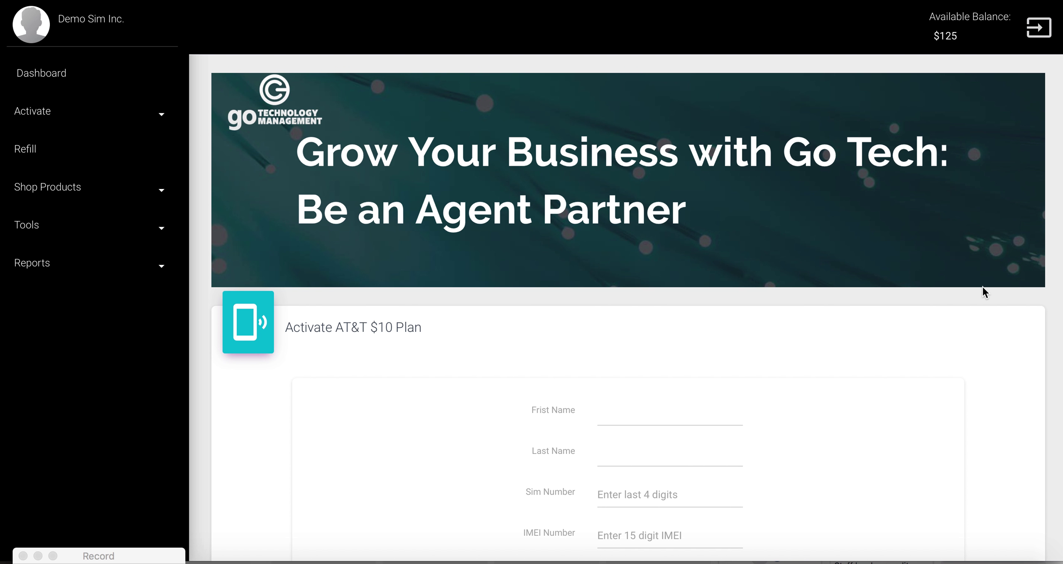
scroll(904, 332, down, 5)
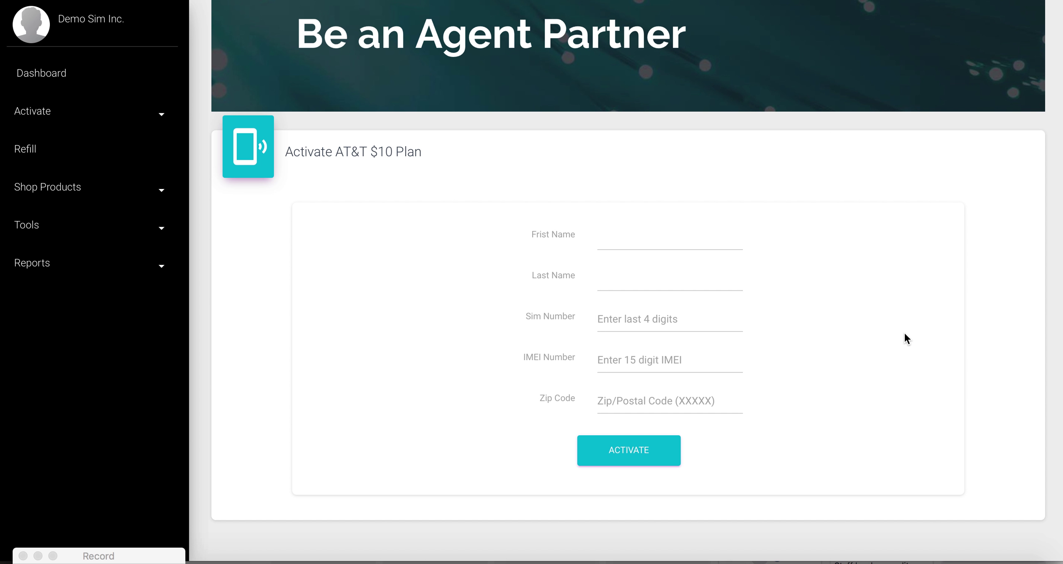
click(662, 230)
text(John)
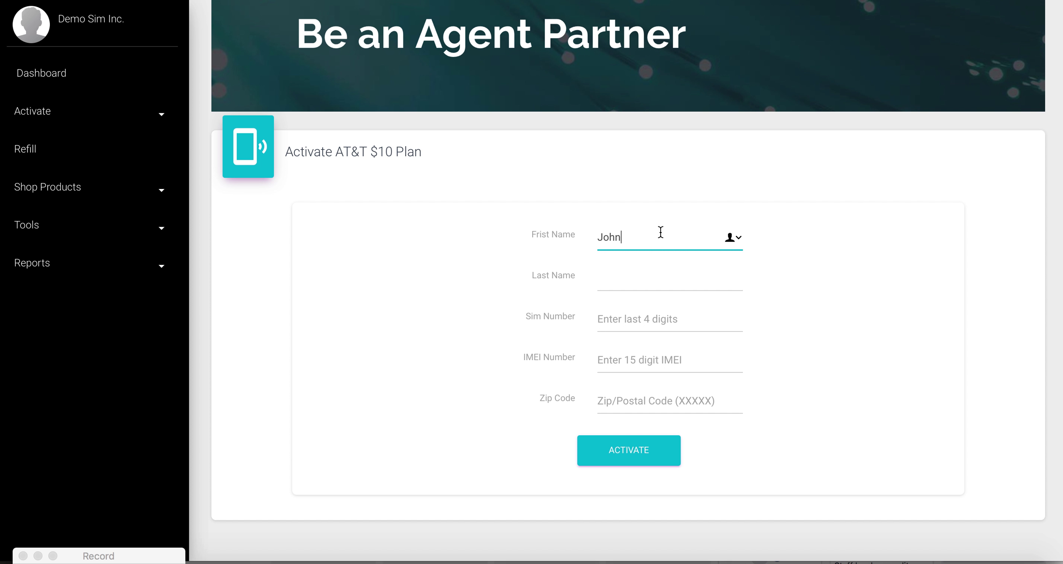
click(622, 268)
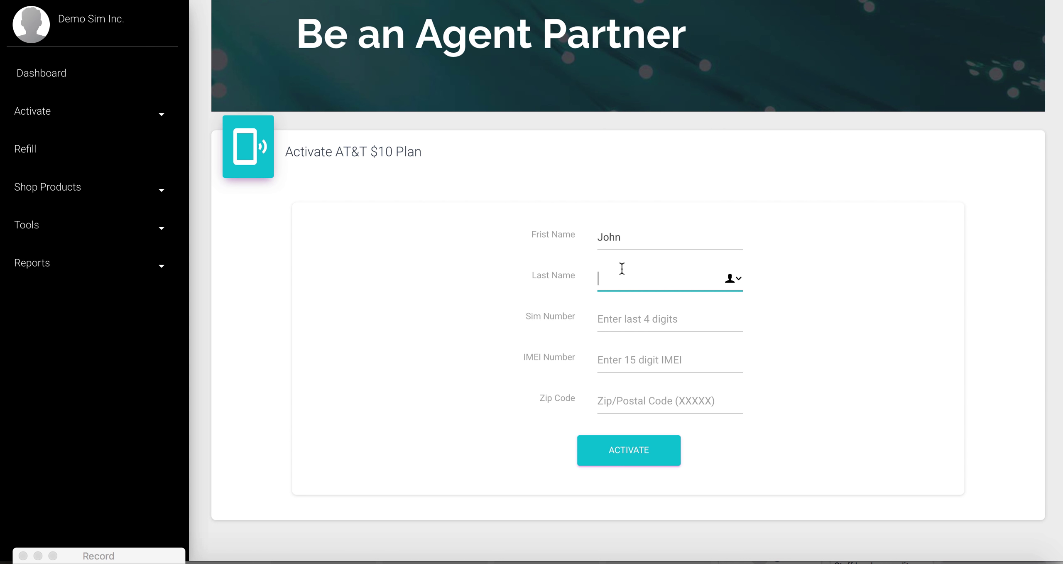
text(Johns)
Step: Enter the SIM's last four digits, the device IMEI and zip code, then submit the activation
click(602, 317)
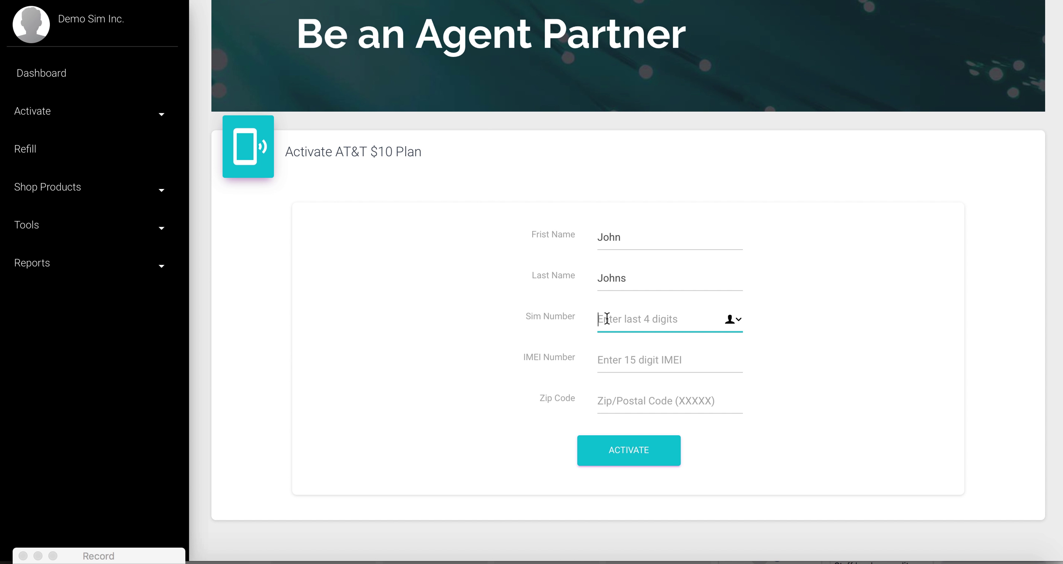
text(1234)
click(619, 356)
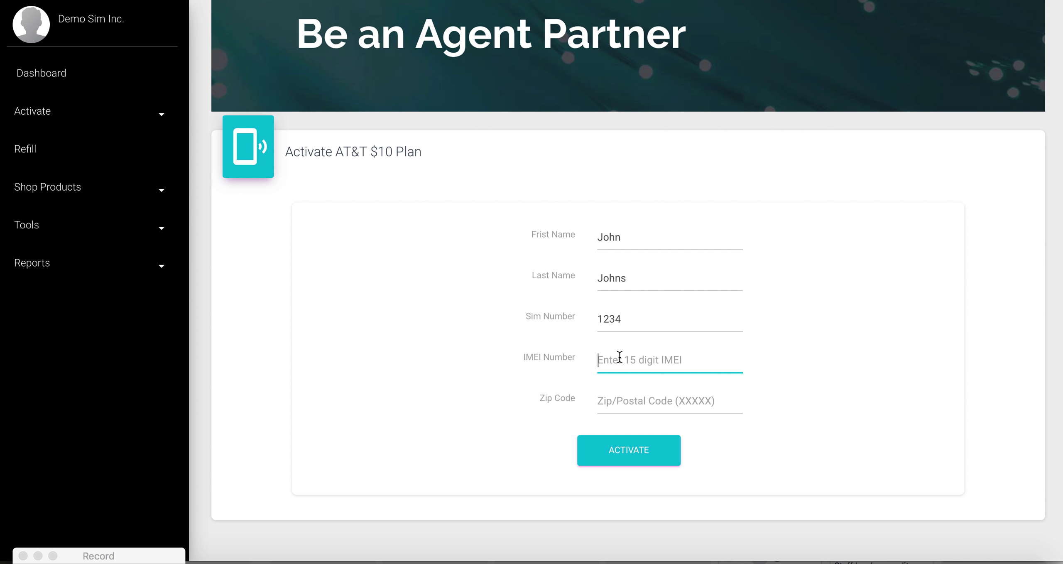
text(123456789098765)
click(635, 396)
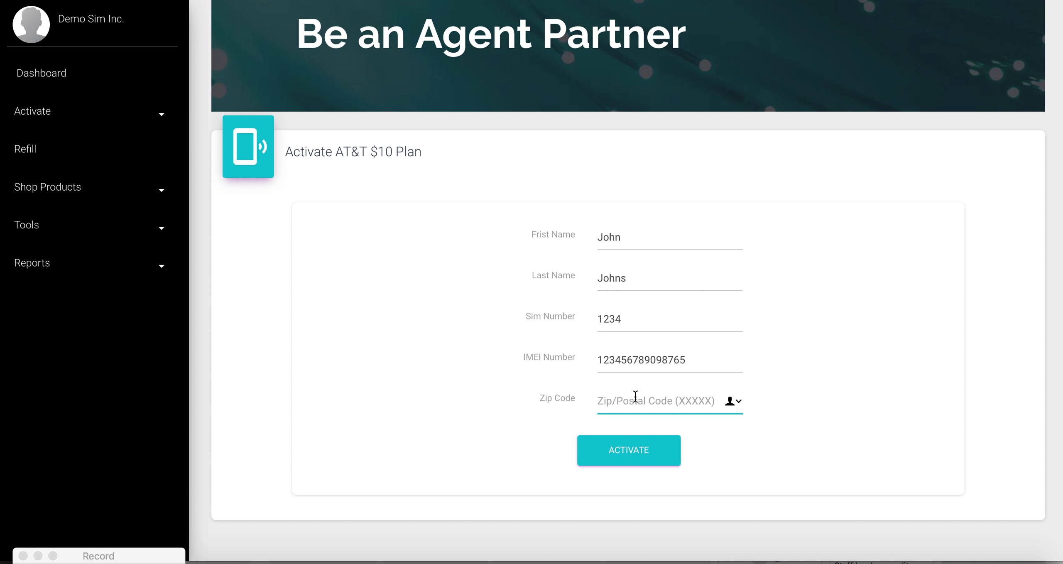
text(77777)
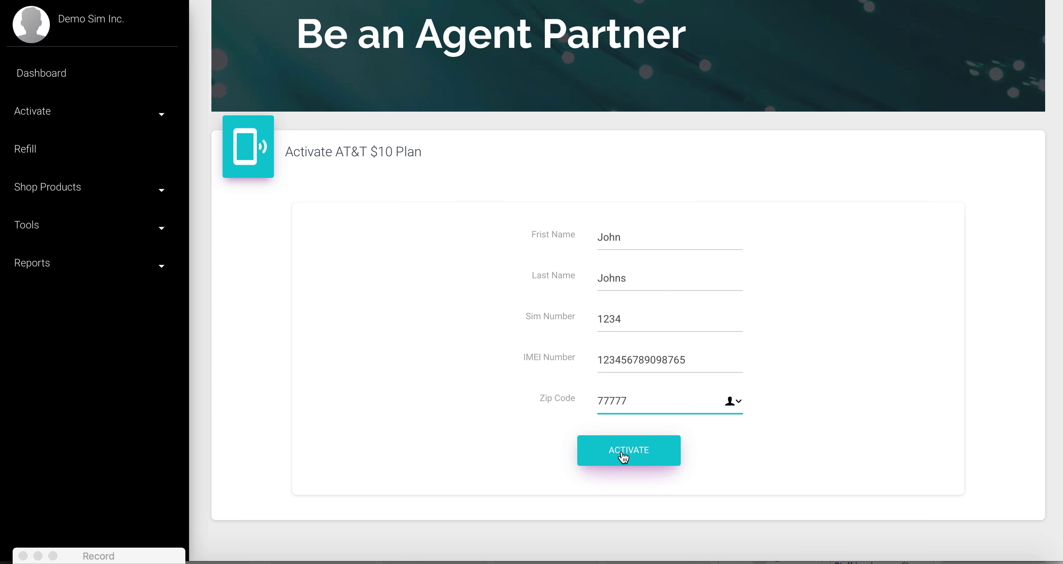
click(623, 457)
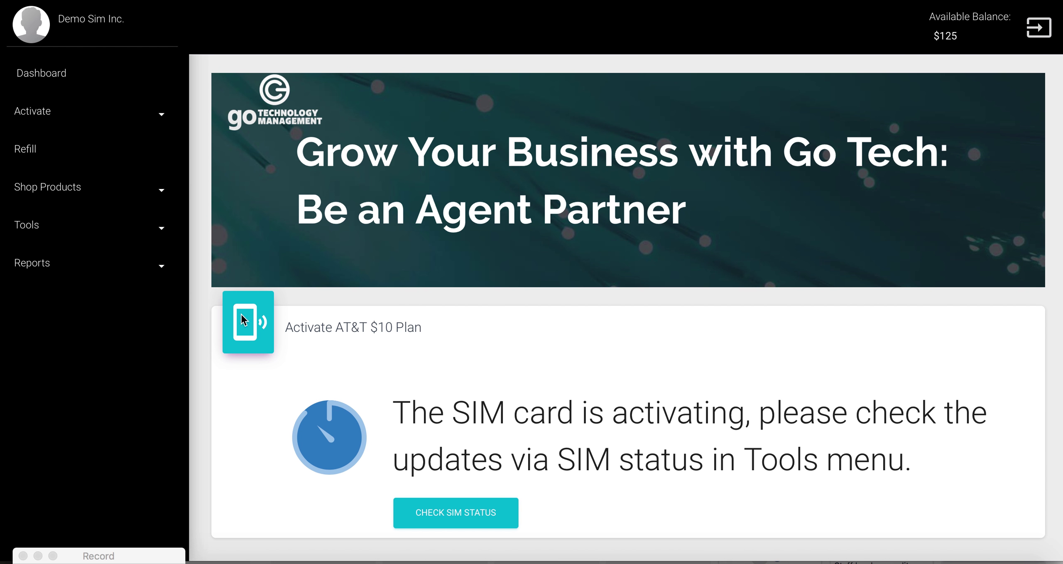
Step: Expand Tools to see SIM Status, then use CHECK SIM STATUS on the activation message
click(168, 238)
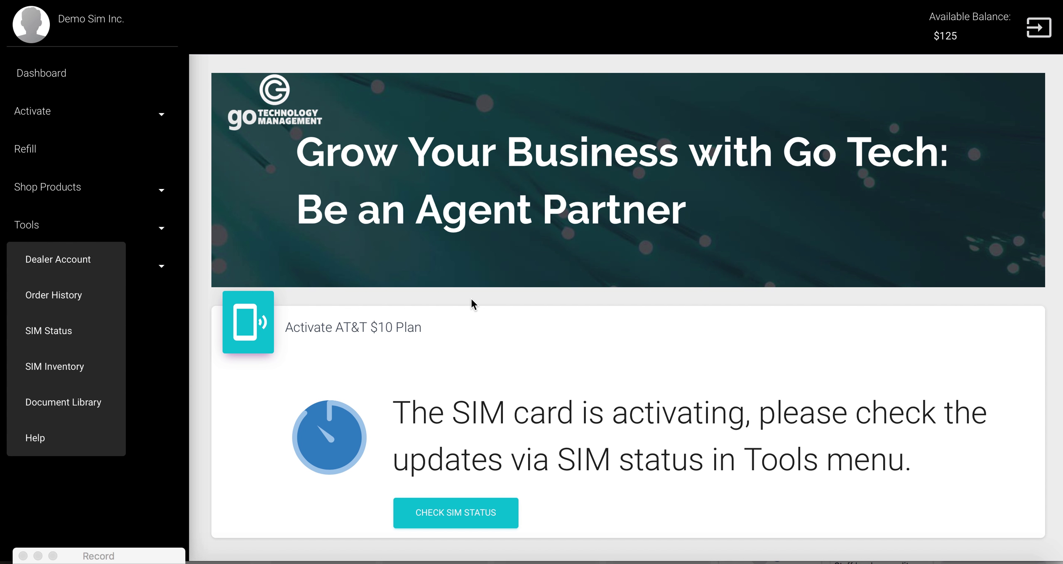
scroll(631, 354, down, 1)
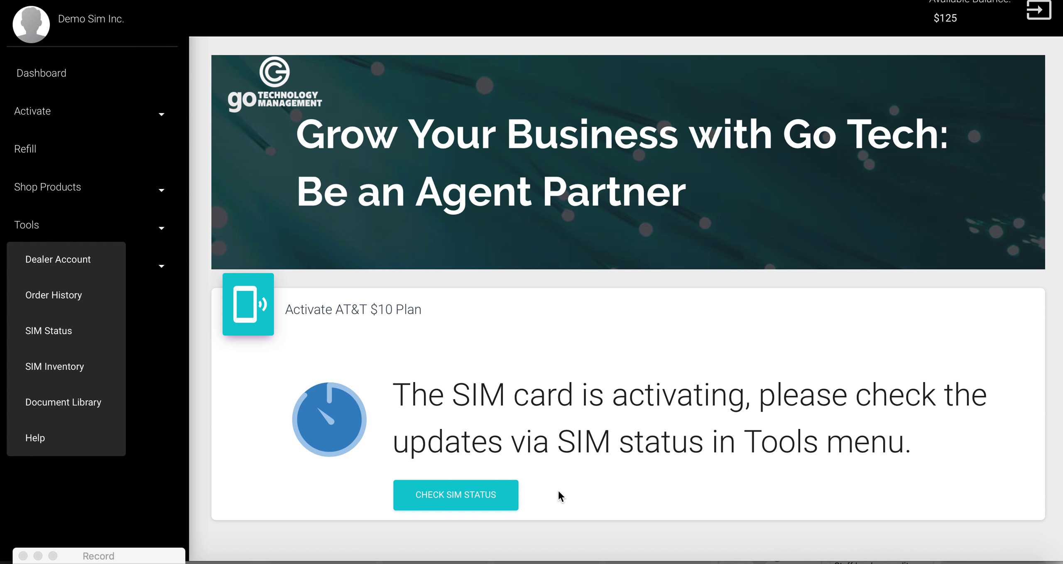
click(430, 503)
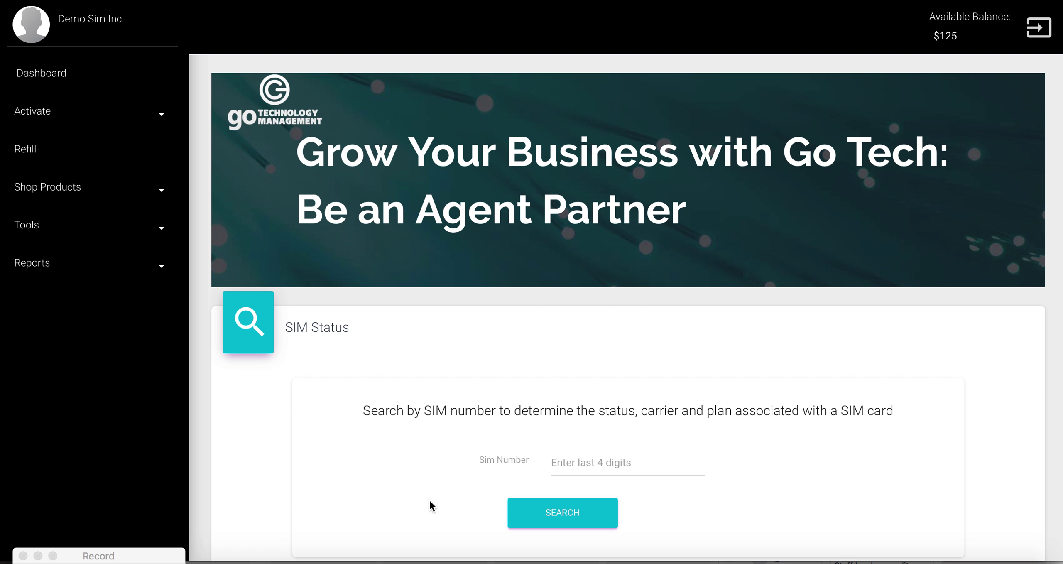
Step: Search the new SIM by its last four digits to confirm it shows as active
click(576, 467)
text(1234)
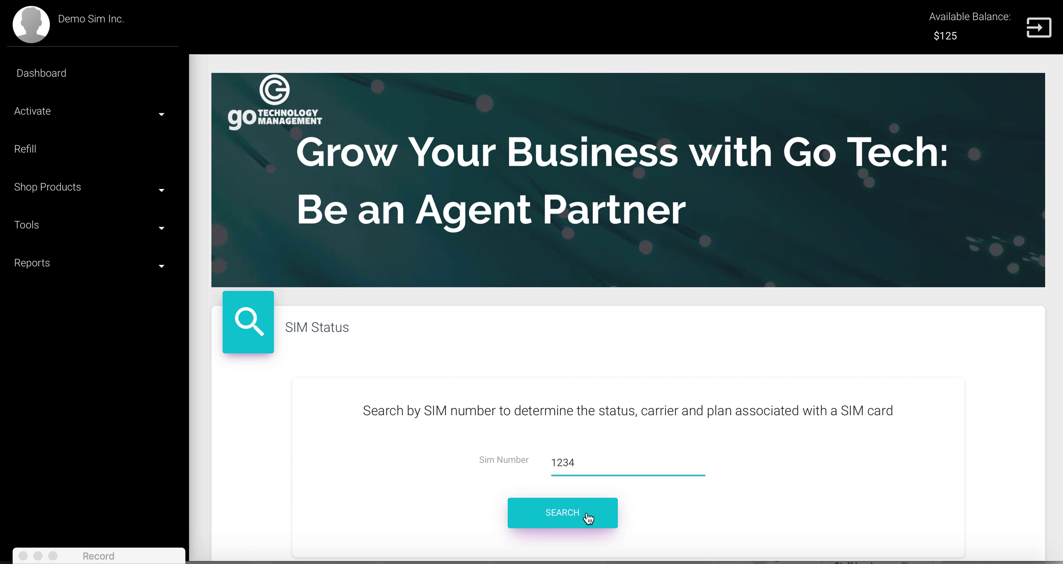
click(571, 517)
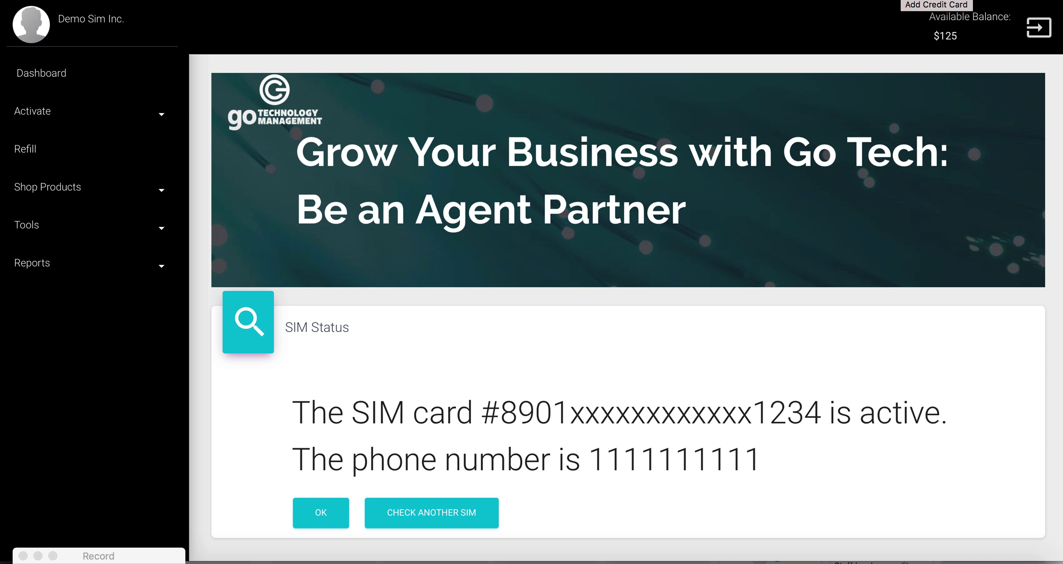
Step: Open the Add Credit Card Details form and scroll through its empty fields
click(903, 2)
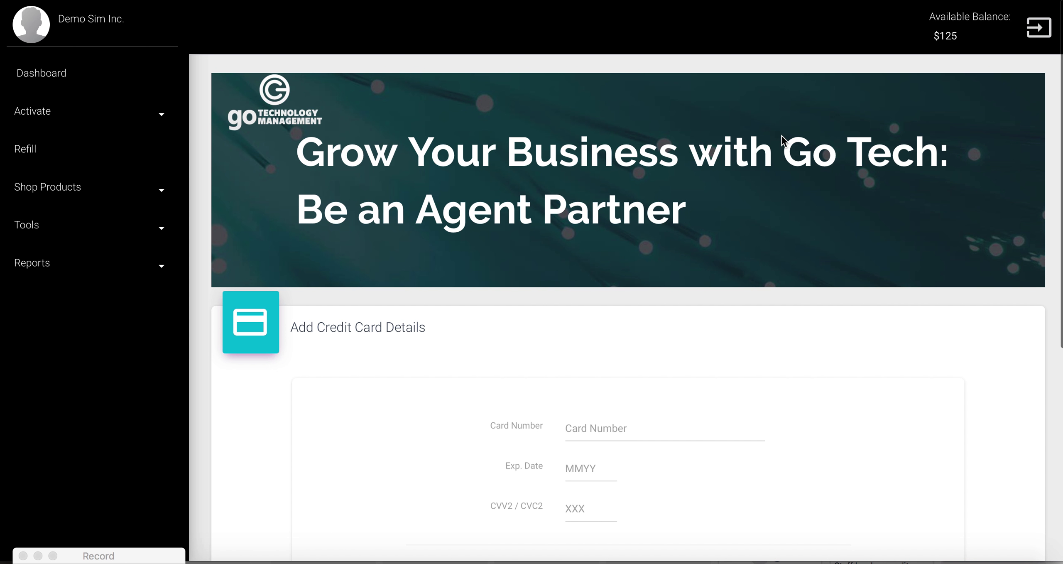
scroll(782, 136, down, 3)
scroll(781, 135, down, 5)
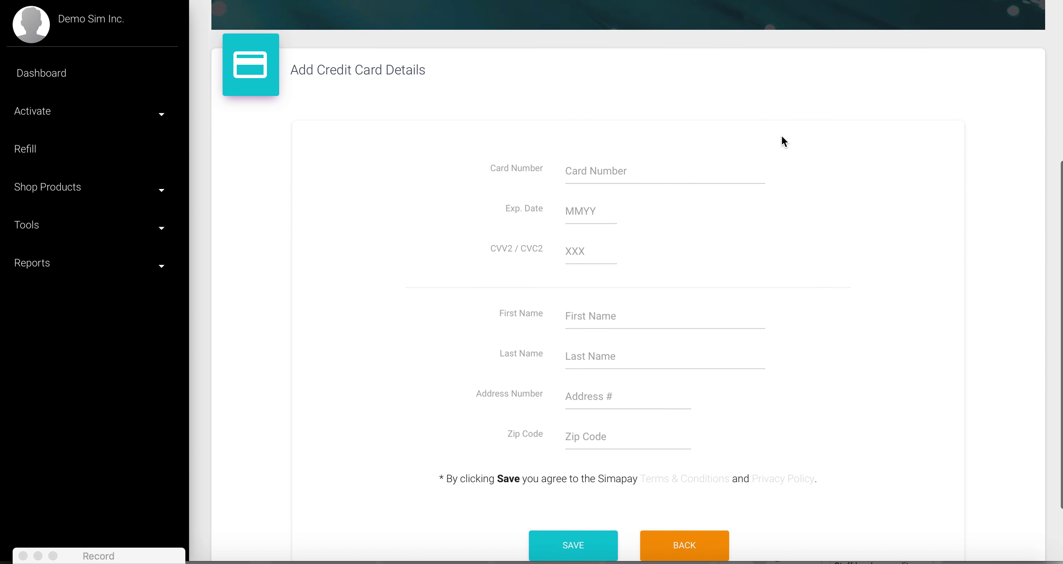